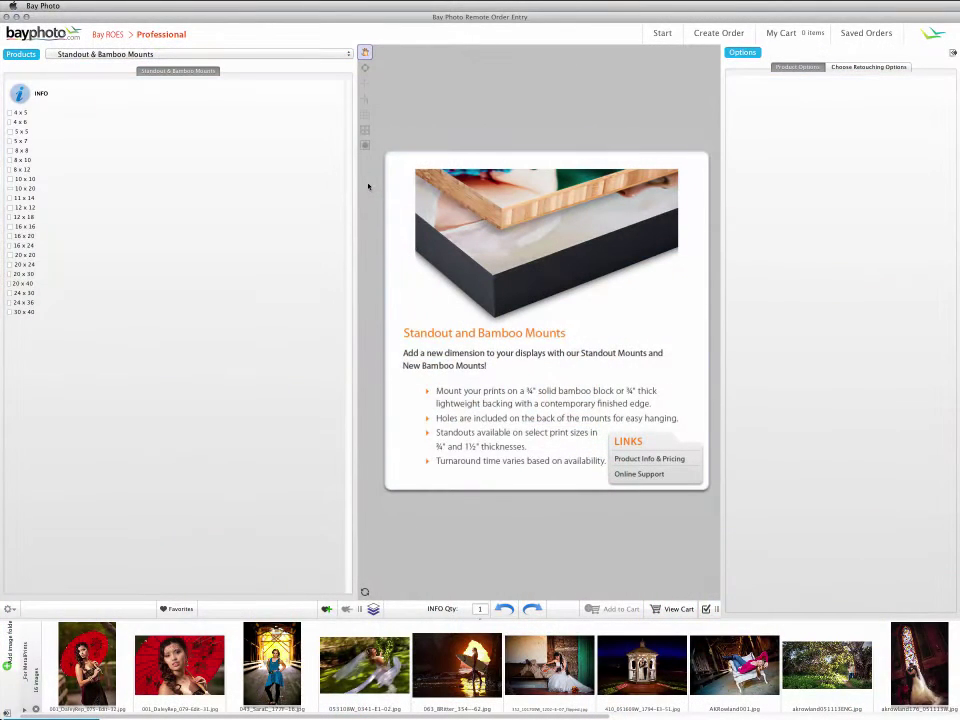
Open the Products category list to see MetalPrints, ThinWraps, Standout & Bamboo Mounts and other lines.
left_click(332, 56)
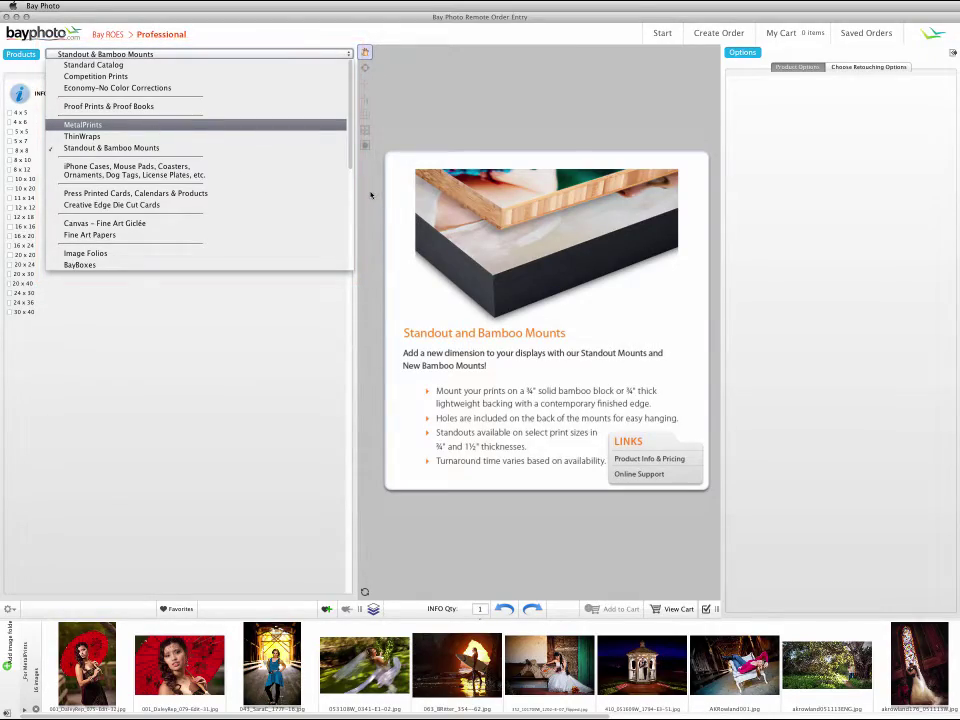
Load MetalPrints and browse its Creative Edge, Double Float, Specialty and Clusters & Splits groups.
key("Return")
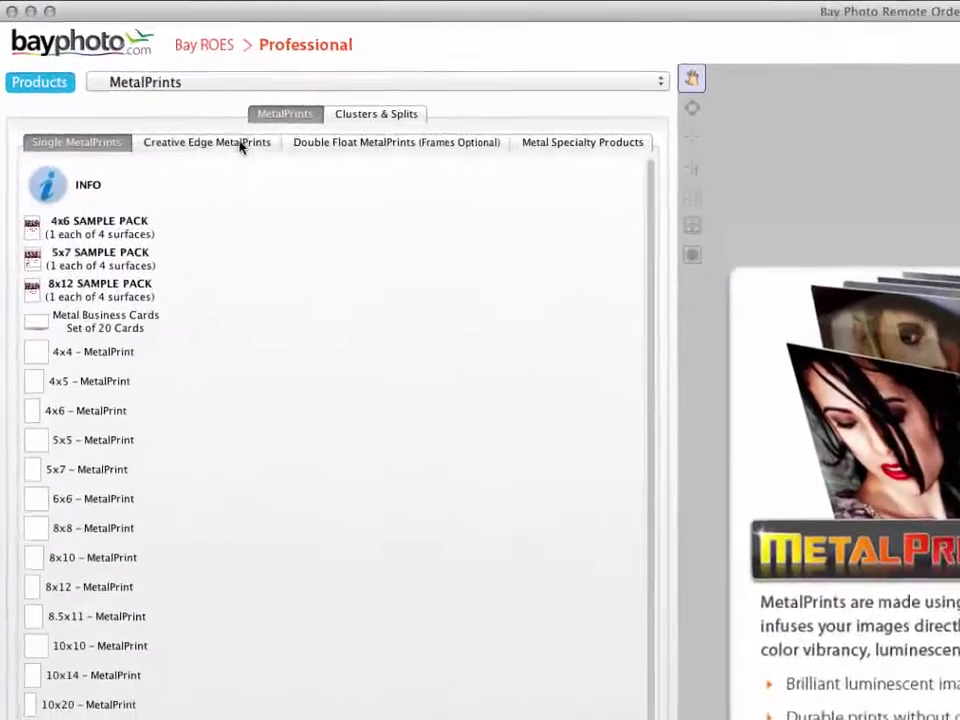
left_click(134, 87)
left_click(376, 154)
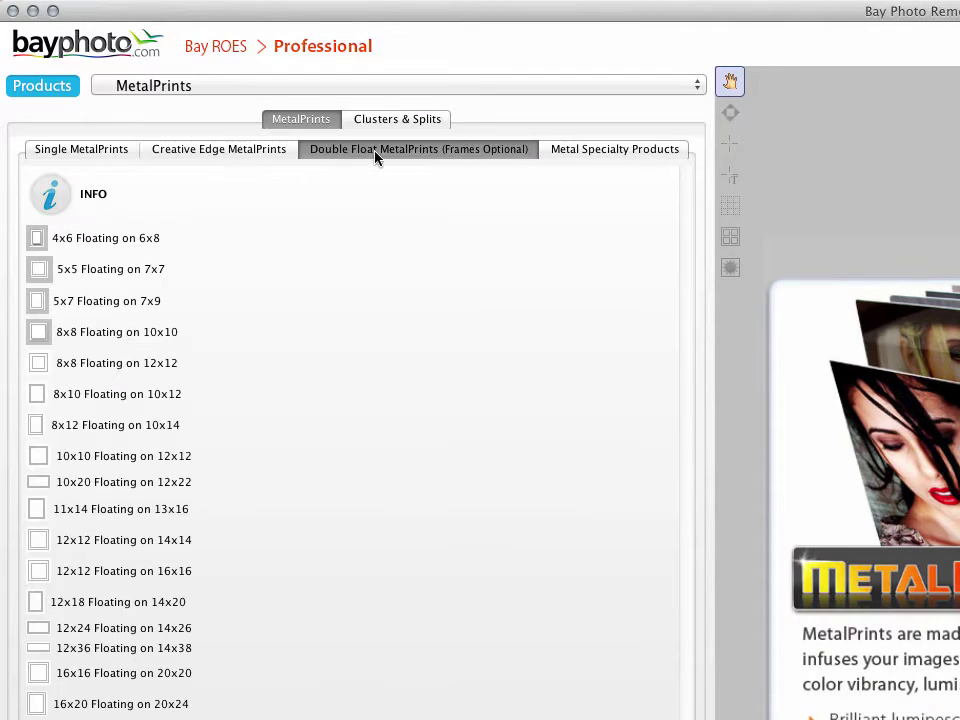
left_click(590, 151)
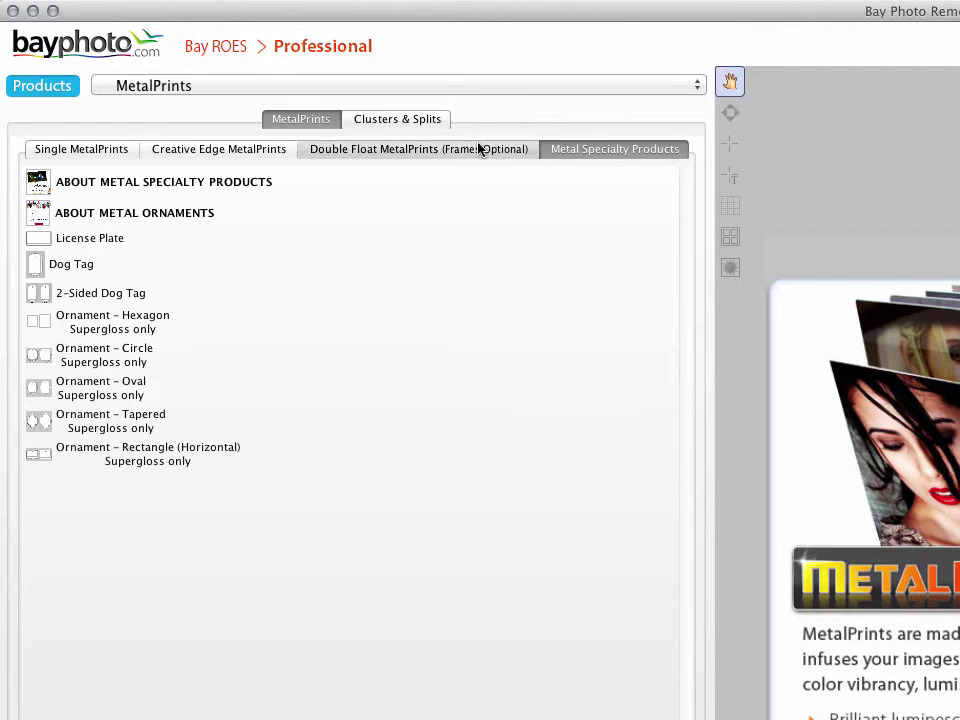
left_click(478, 149)
left_click(401, 120)
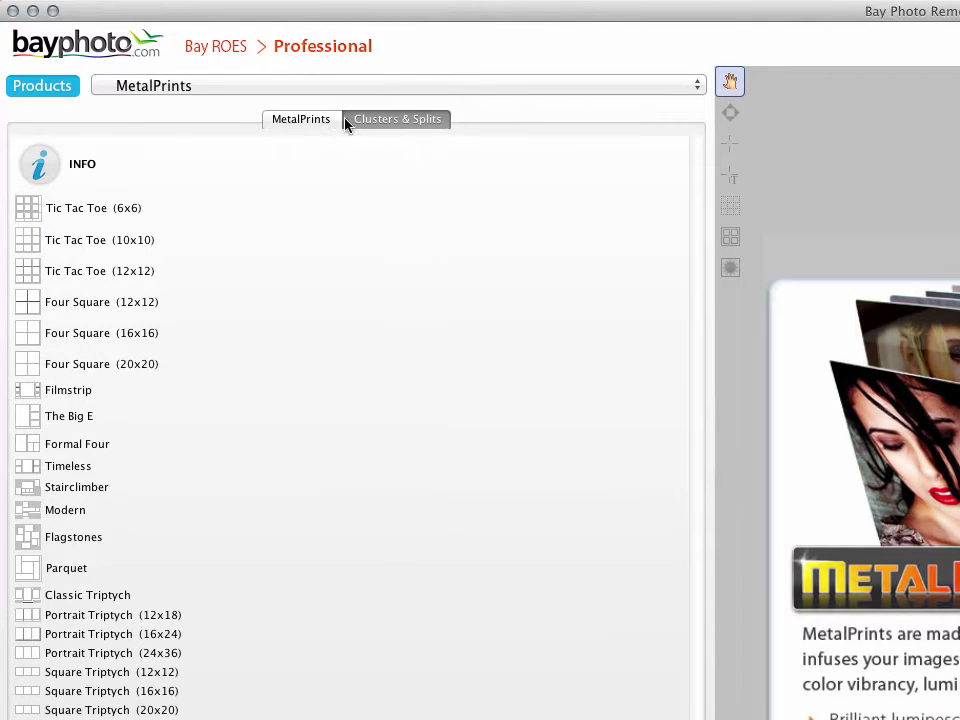
left_click(314, 122)
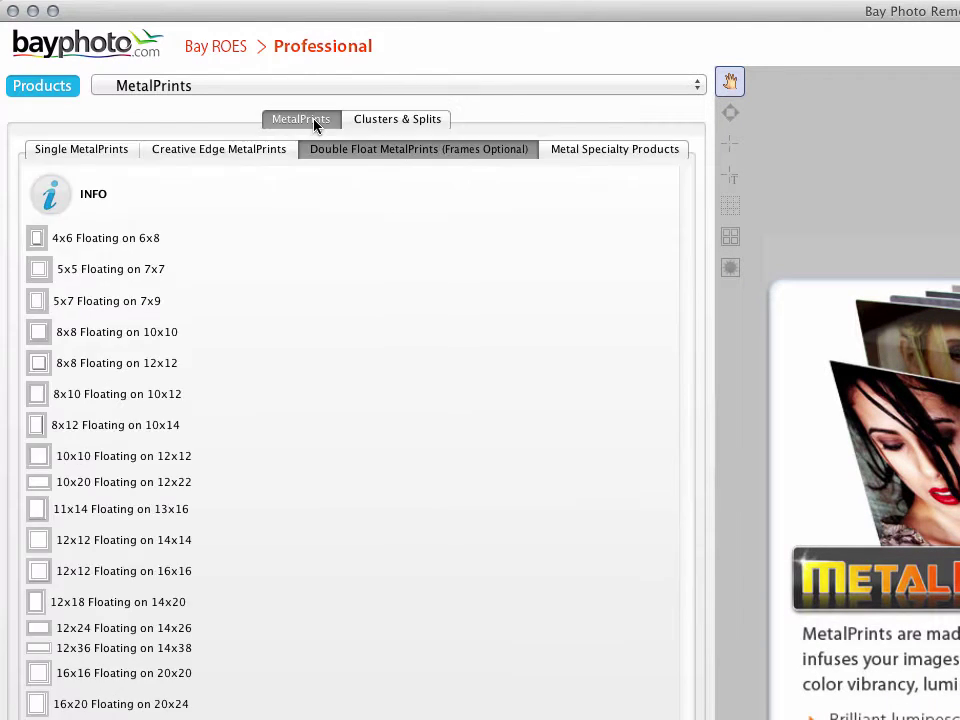
left_click(210, 152)
left_click(80, 150)
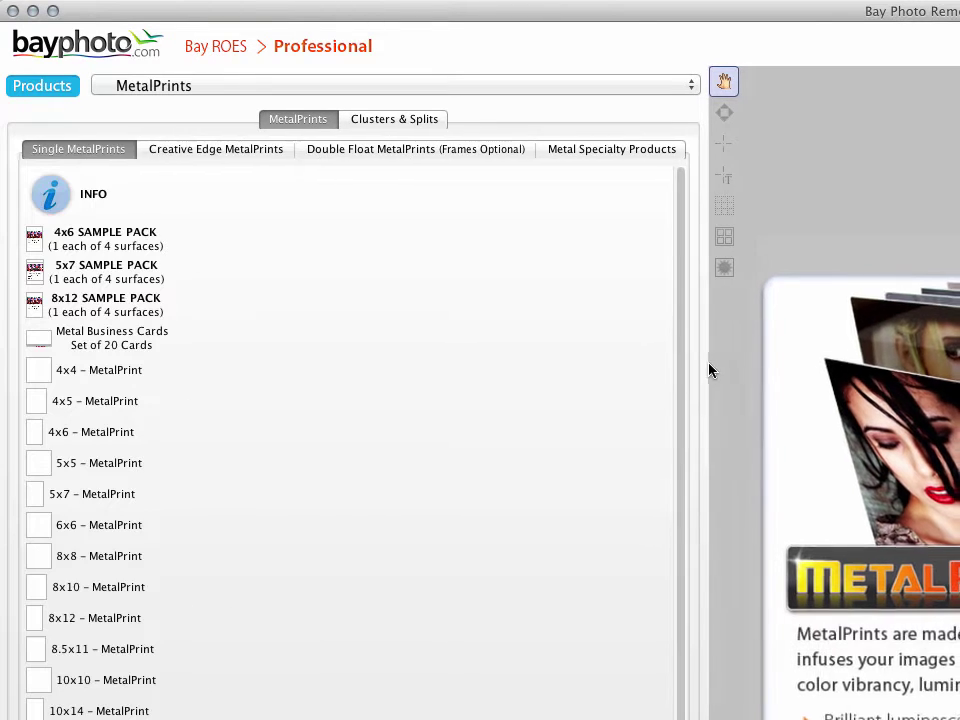
Narrow the product list to enlarge the preview, then return to the Single MetalPrints sizes.
left_click_drag(709, 369, 514, 448)
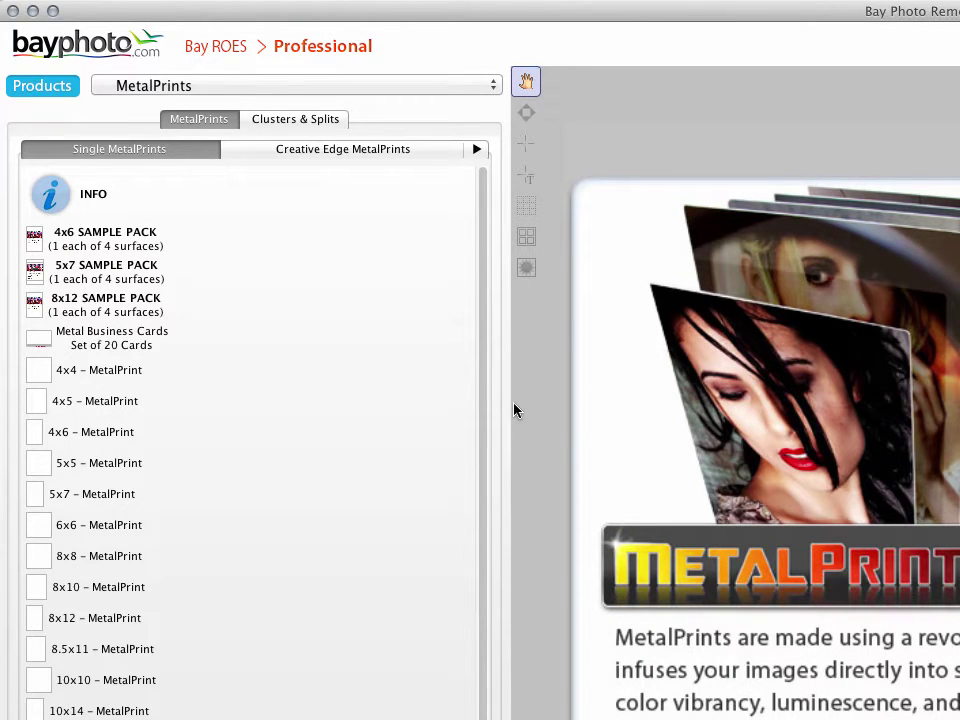
left_click(477, 151)
left_click(477, 152)
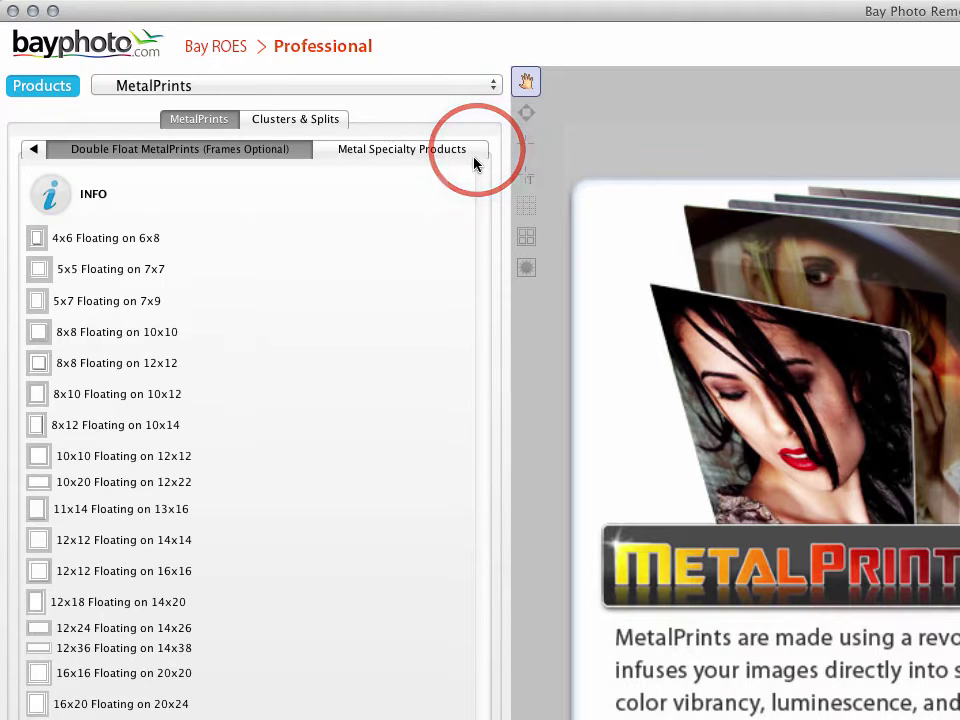
left_click(33, 149)
left_click(33, 149)
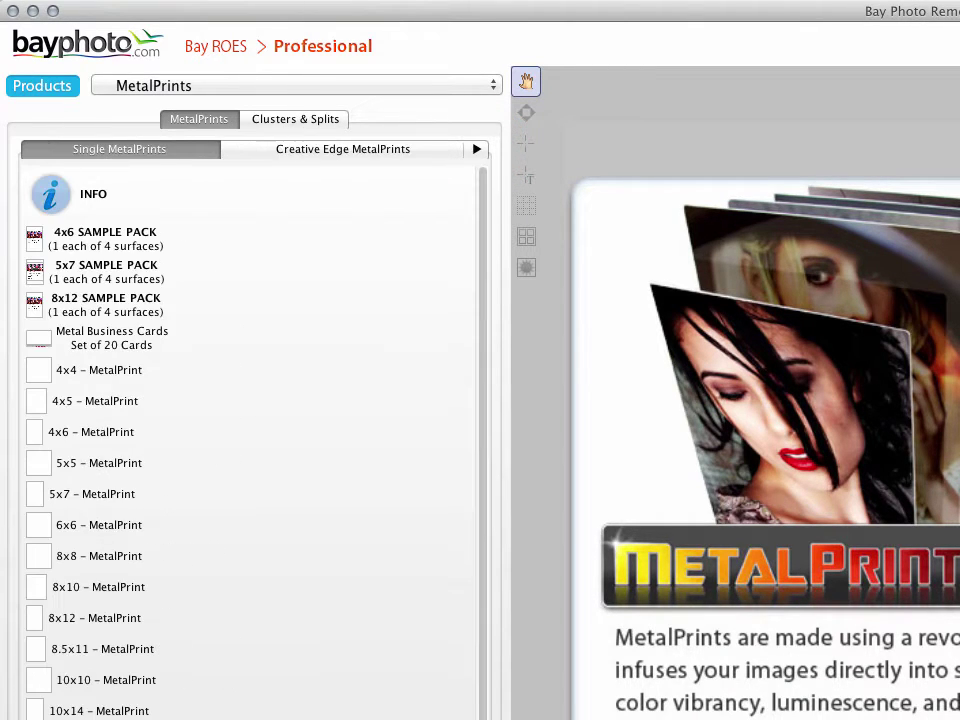
Scroll the Single MetalPrints list down to the 16X20 MetalPrint size.
scroll(482, 690, "down", 10)
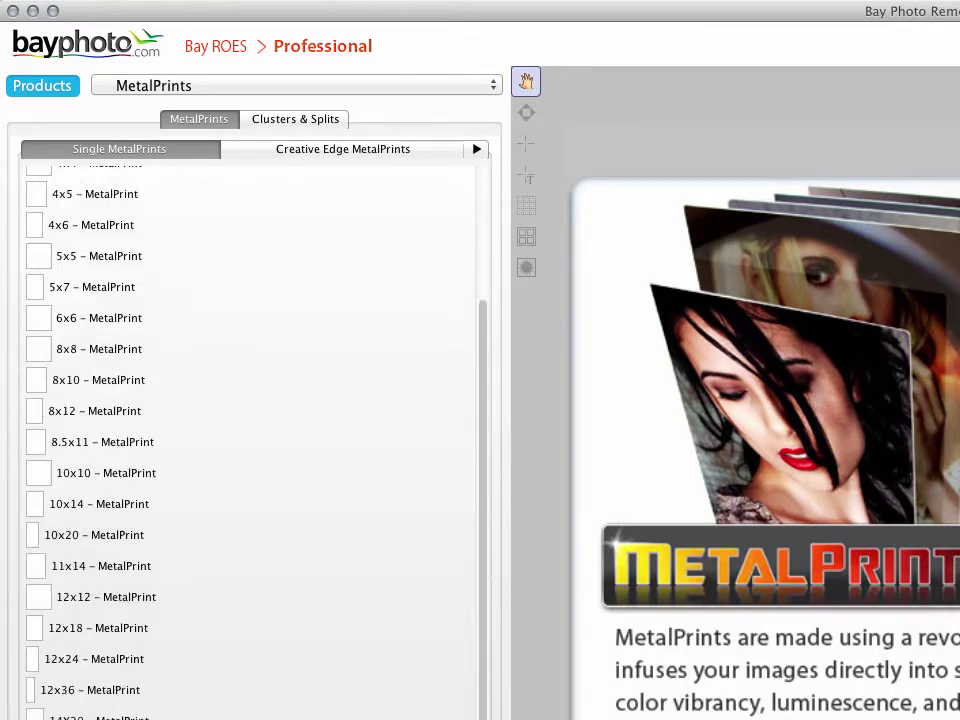
scroll(190, 440, "down", 3)
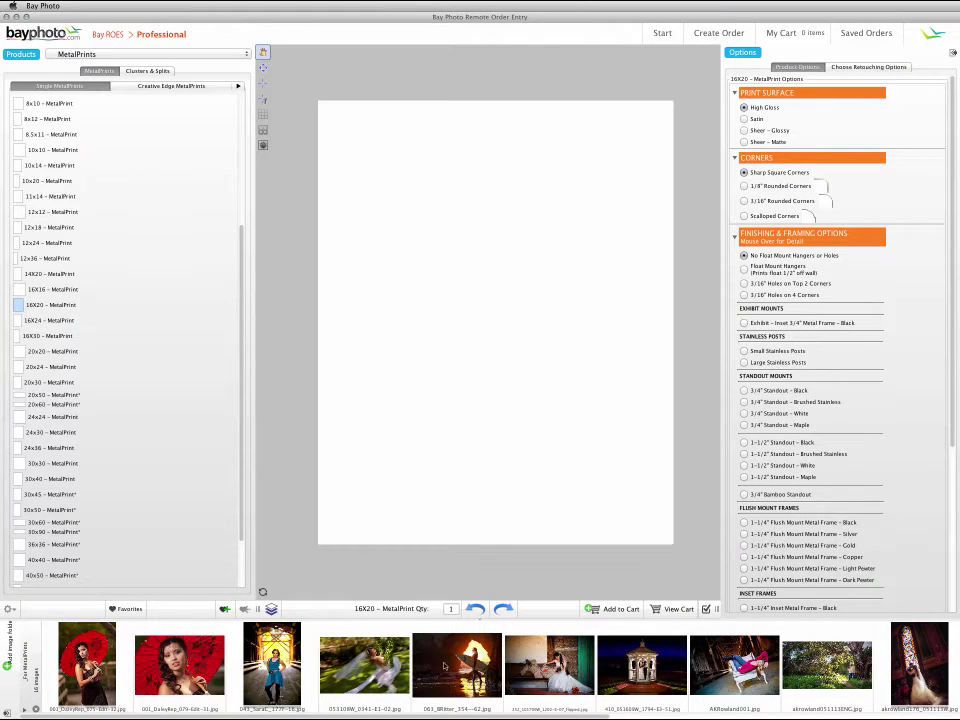
Drop the surfer-at-sunset photo onto the 16X20 canvas and nudge its crop slightly.
left_click_drag(457, 665, 454, 545)
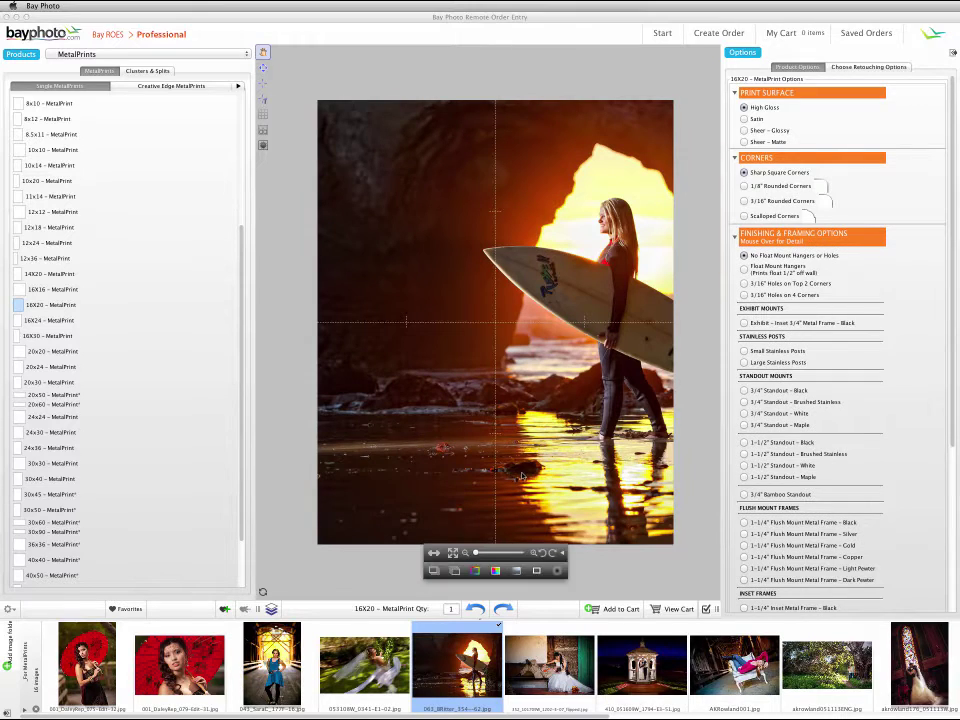
left_click_drag(428, 333, 368, 330)
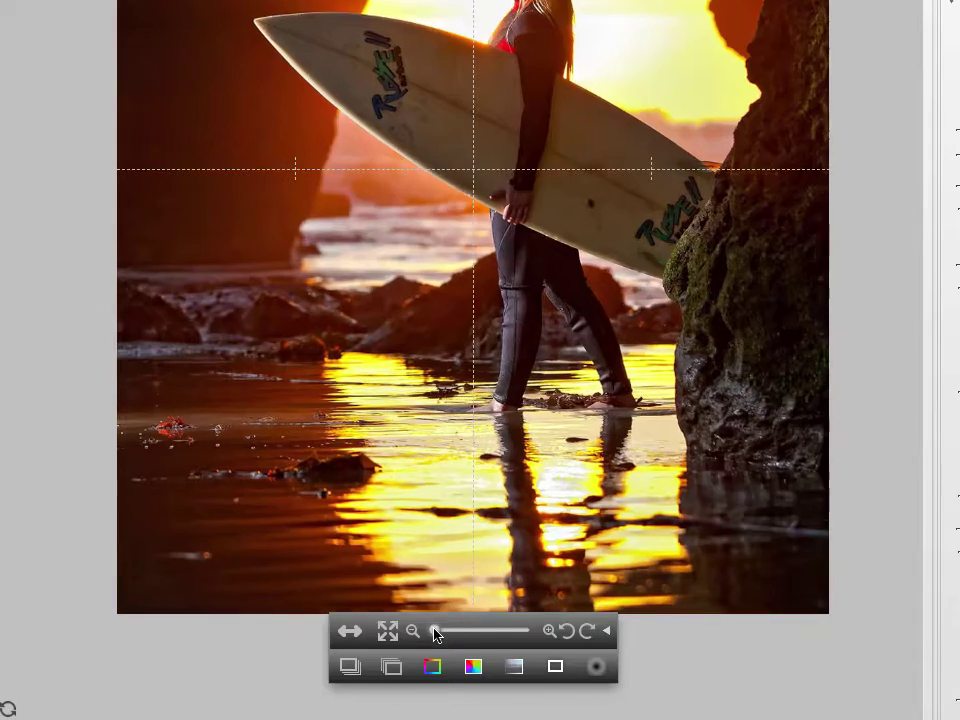
left_click_drag(574, 504, 575, 476)
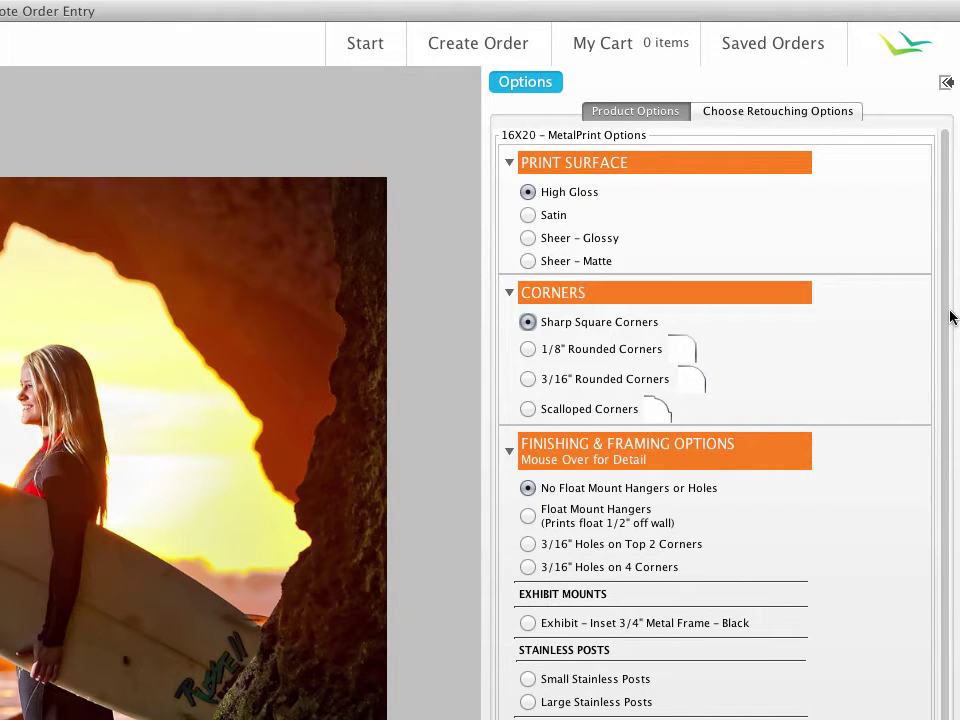
Choose 1/8" Rounded Corners, then swap Finishing & Framing for the Masks, Vignettes & Effects options.
mouse_move(947, 321)
left_mouse_down()
mouse_move(940, 443)
mouse_move(949, 519)
mouse_move(953, 300)
left_mouse_up()
left_click(528, 349)
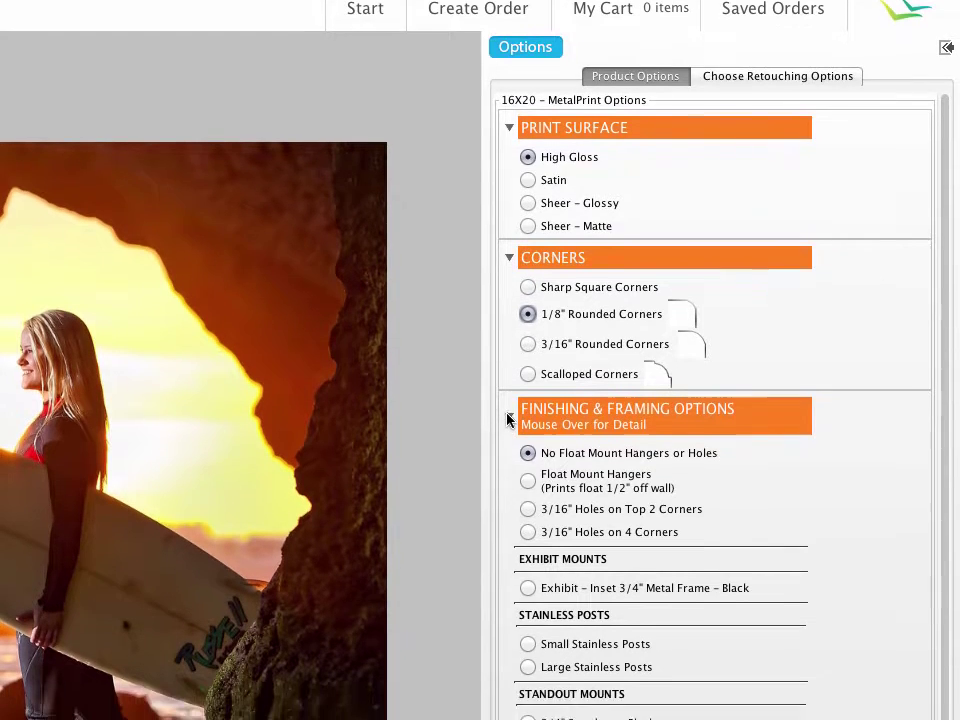
left_click(508, 453)
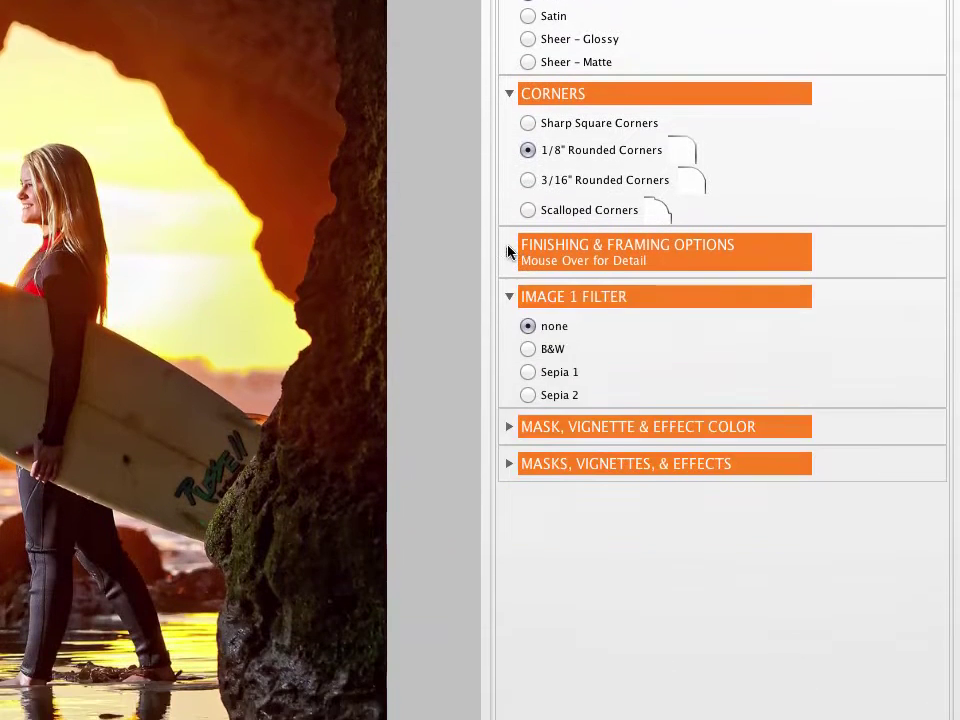
left_click(508, 377)
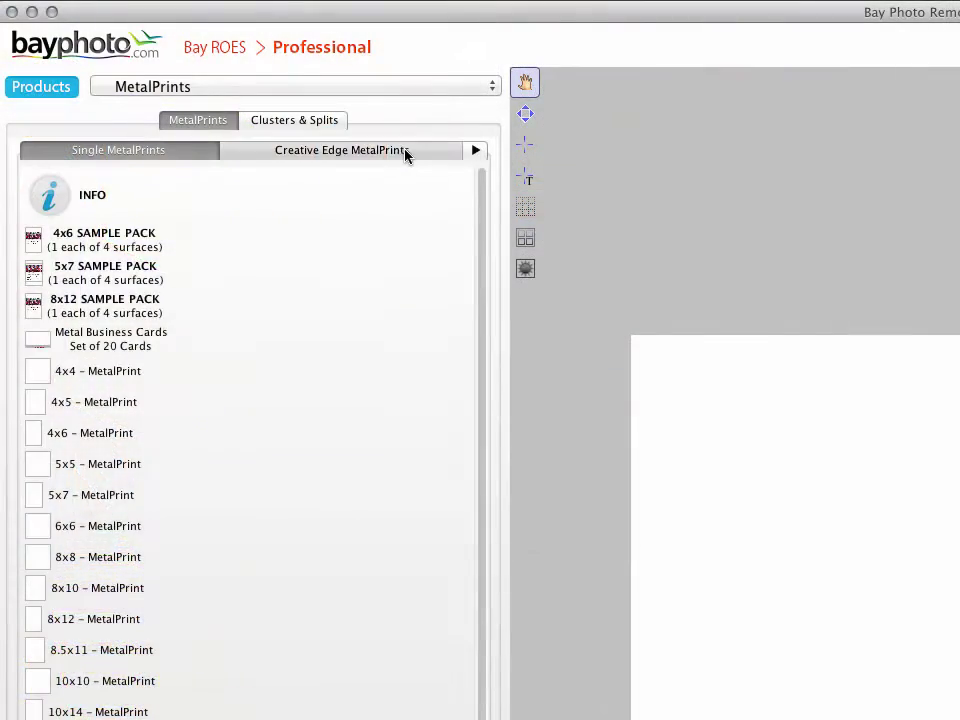
Place the car photo on a 16x20 Creative Edge MetalPrint, trying shapes CE05, CE07, then CE04.
left_click(405, 152)
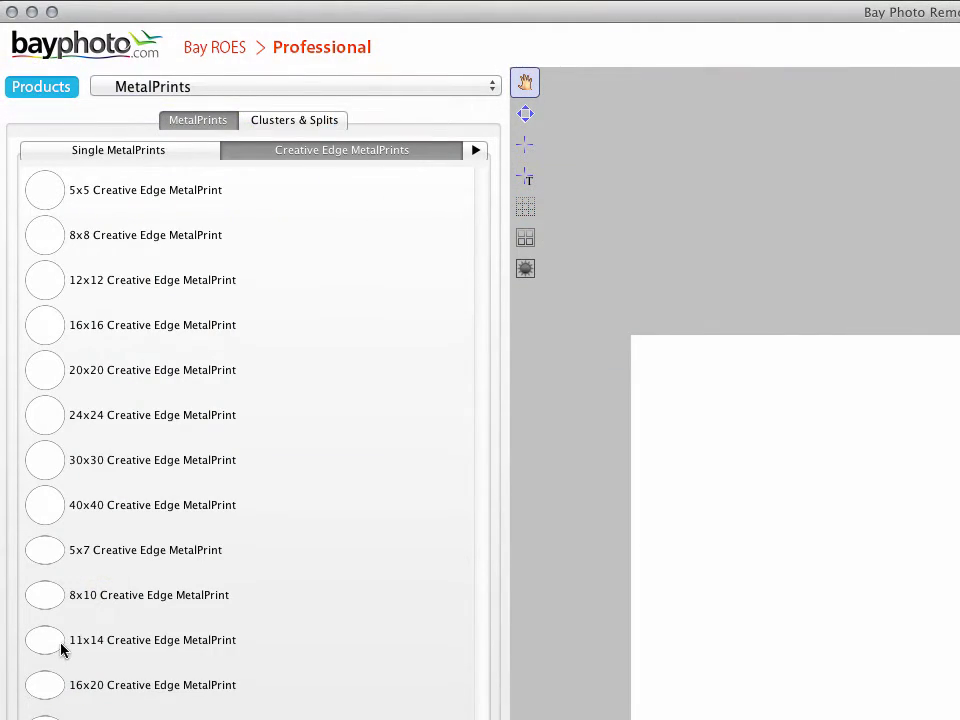
left_click(45, 687)
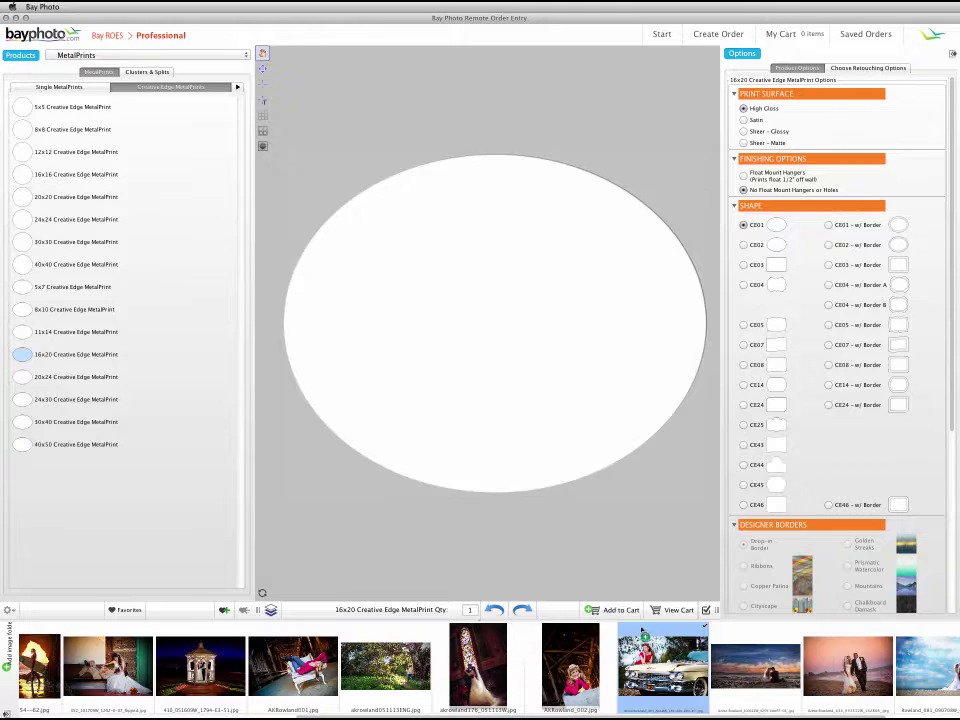
left_click_drag(560, 425, 560, 425)
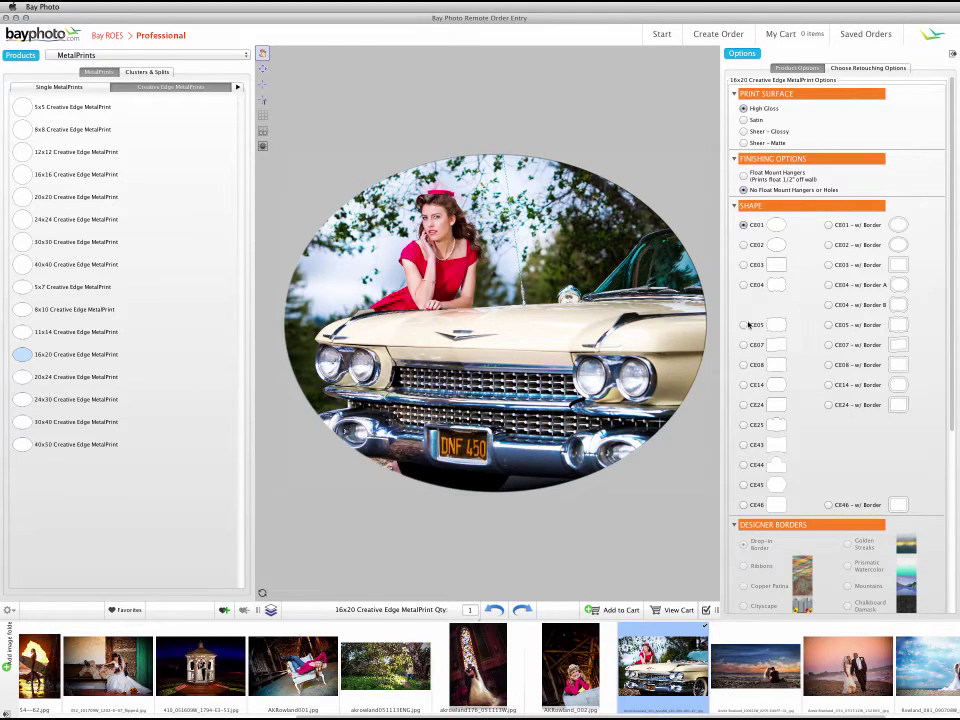
left_click(743, 325)
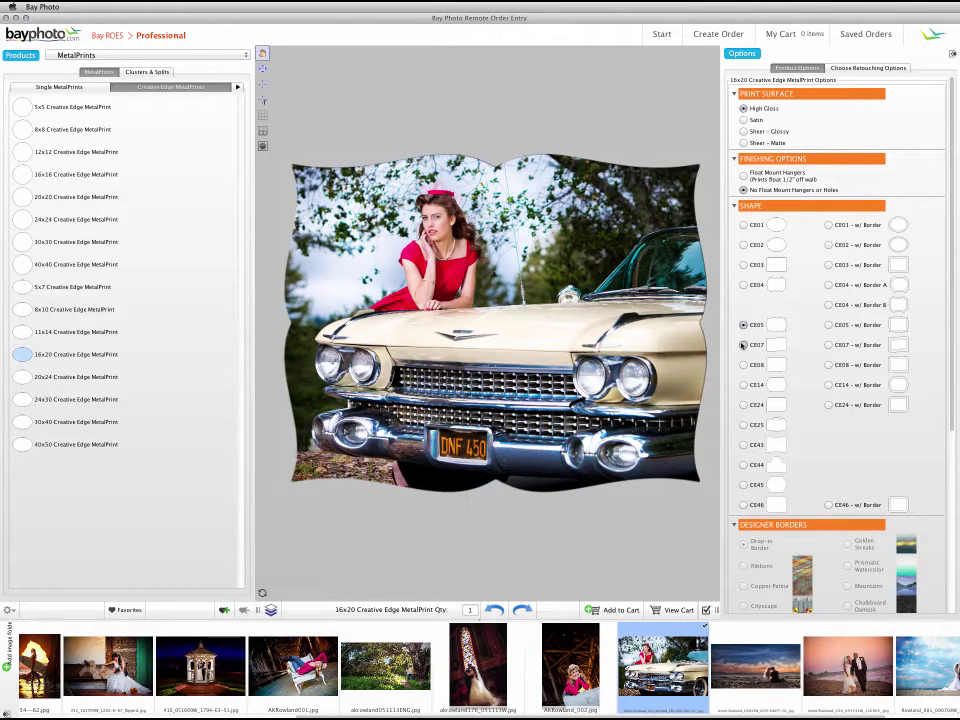
left_click(743, 345)
left_click(744, 285)
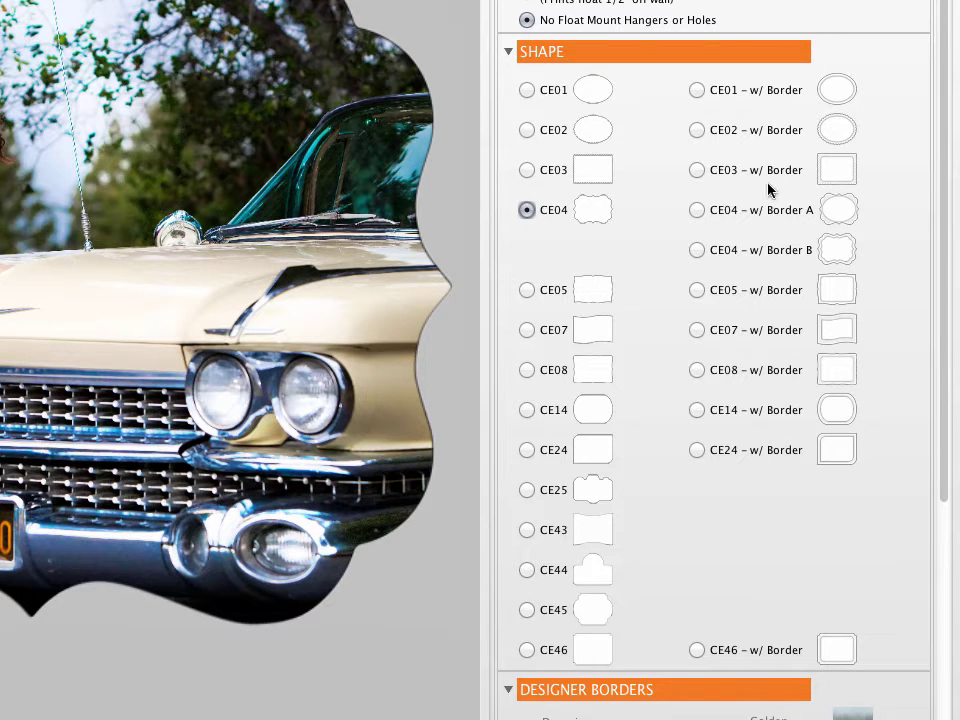
Give the CE04 print the Border B white outline and an Ocean Blue Ornate designer border.
left_click(695, 252)
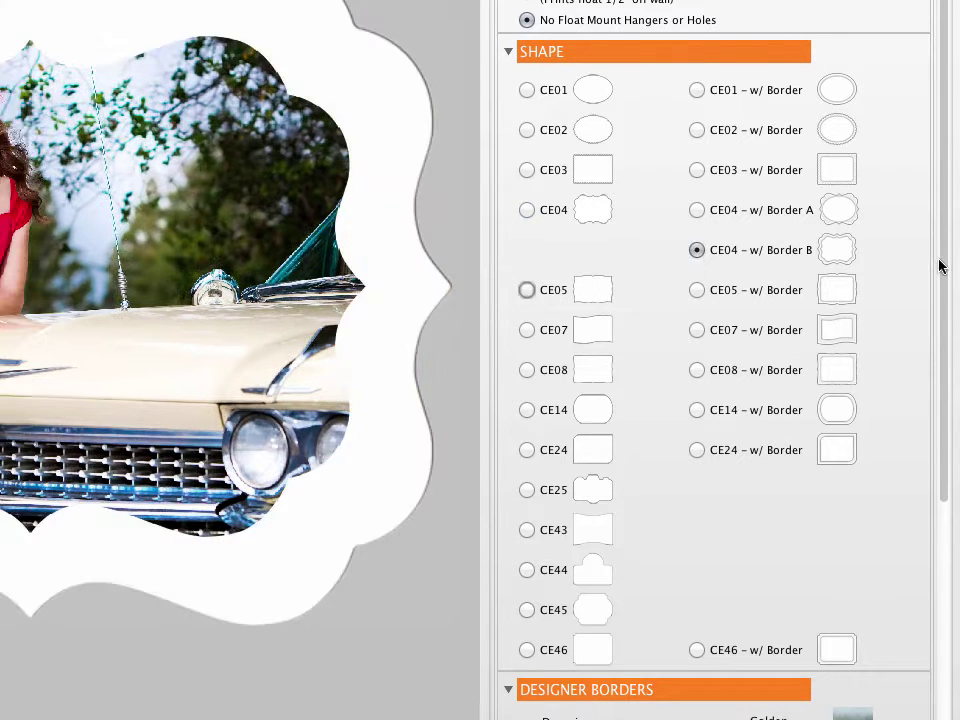
scroll(936, 263, "down", 5)
scroll(931, 514, "down", 2)
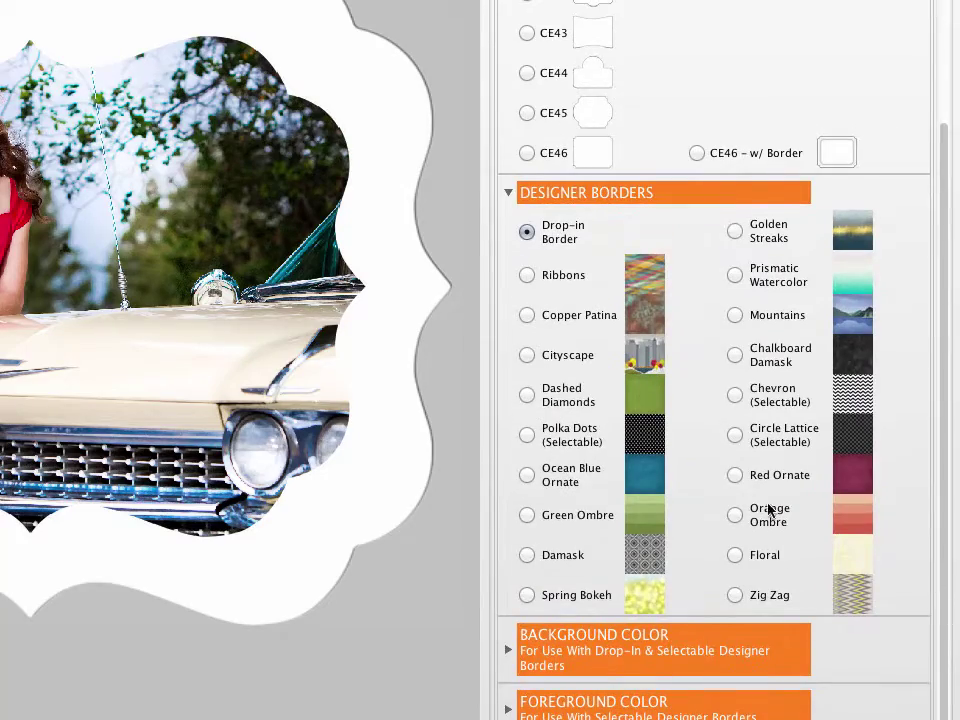
left_click(526, 476)
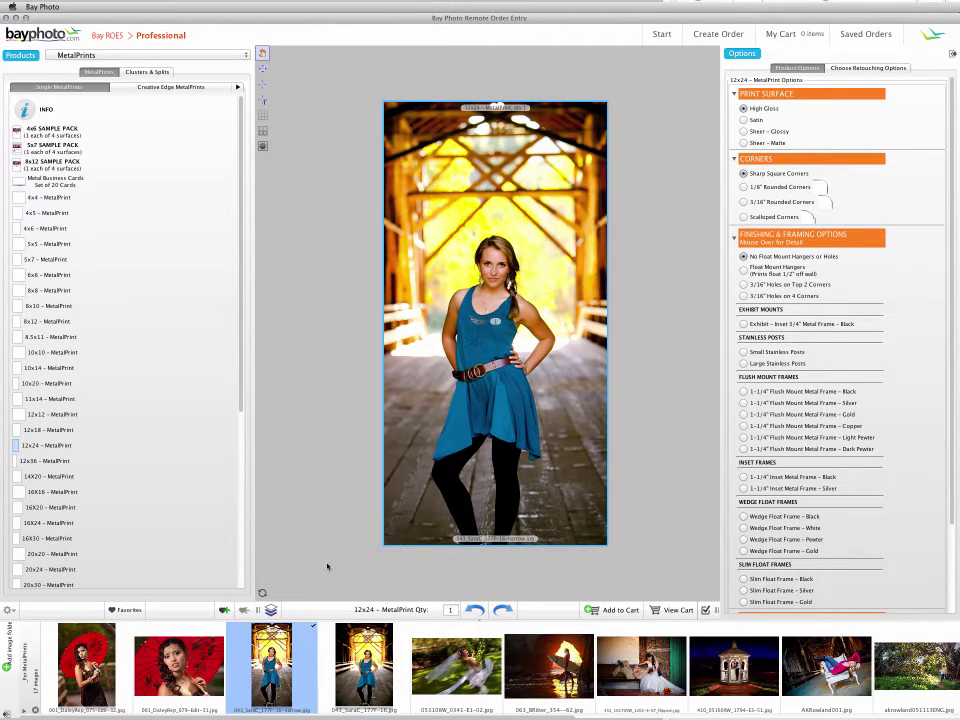
Raise the bridge photo within the 12x24 crop, then move on to Custom Size MetalPrints.
left_click_drag(457, 491, 457, 448)
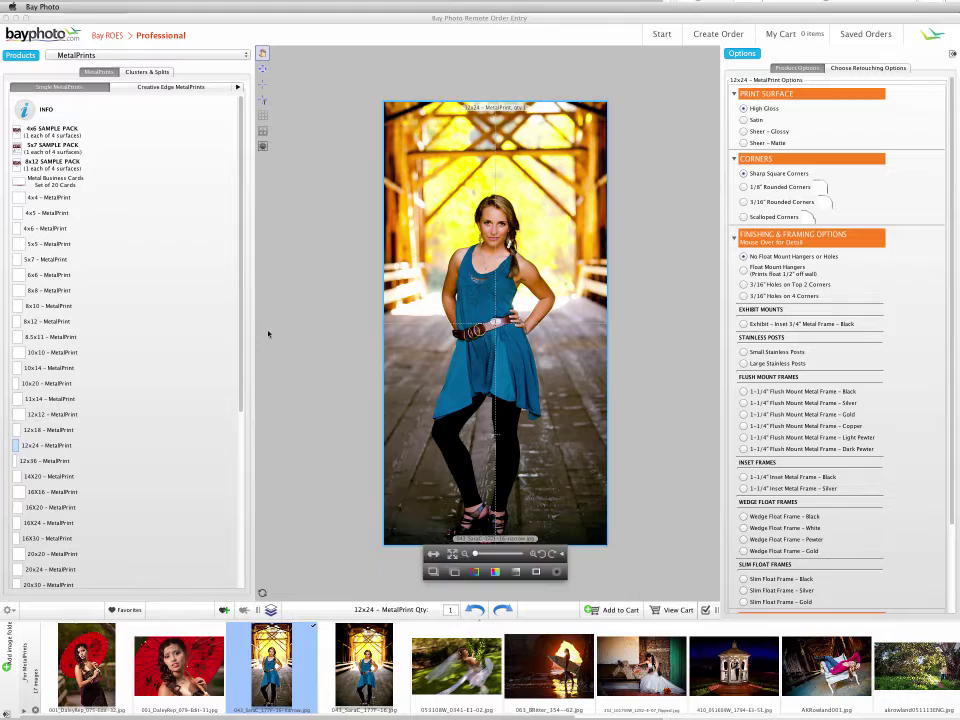
left_click_drag(240, 344, 242, 544)
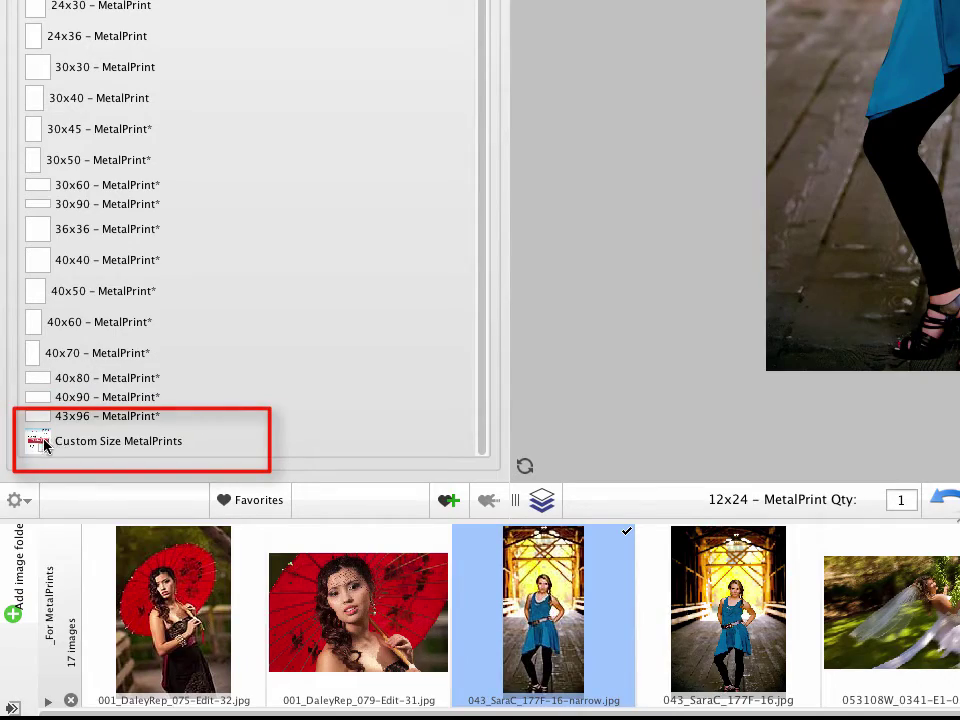
left_click(42, 446)
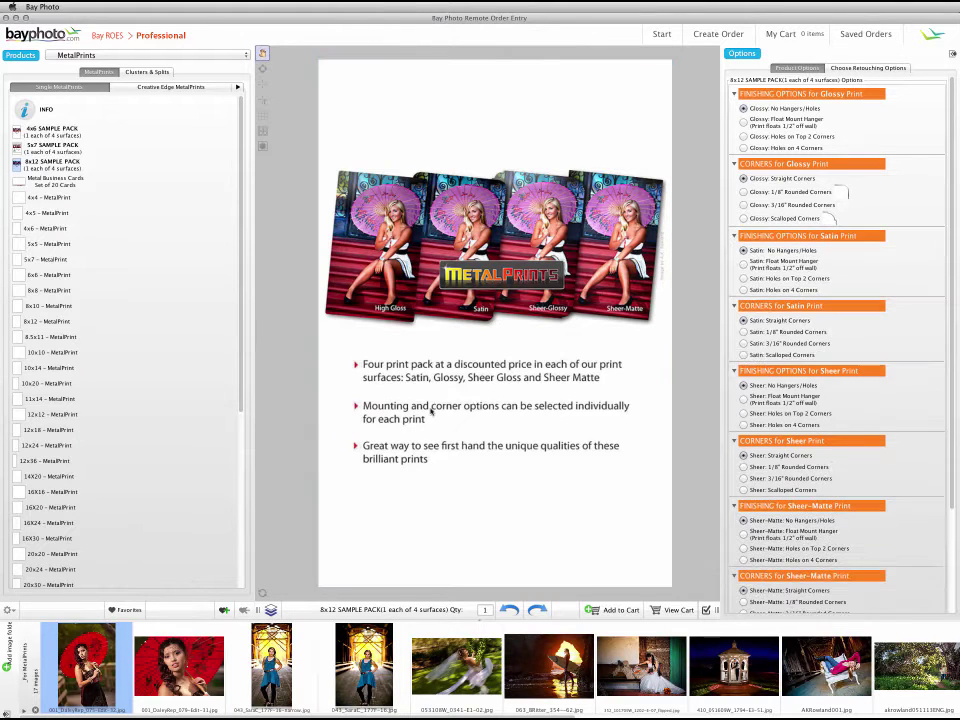
Fill the 8x12 sample pack with the red-umbrella portrait and review each surface's finishing and corners.
left_click(673, 485)
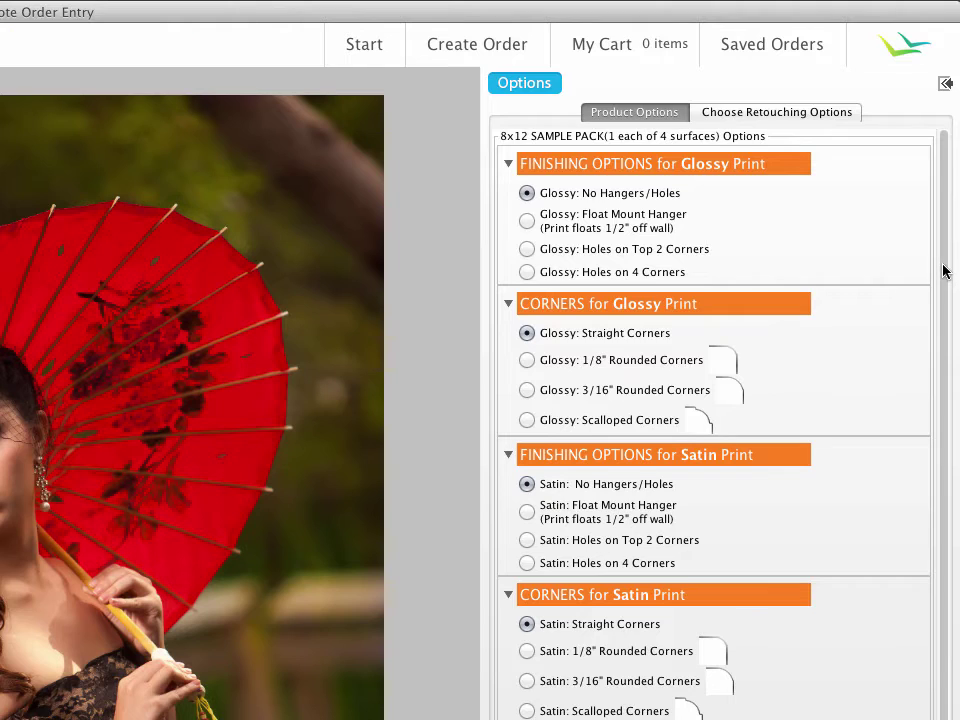
left_click_drag(951, 147, 952, 161)
left_click_drag(942, 298, 919, 514)
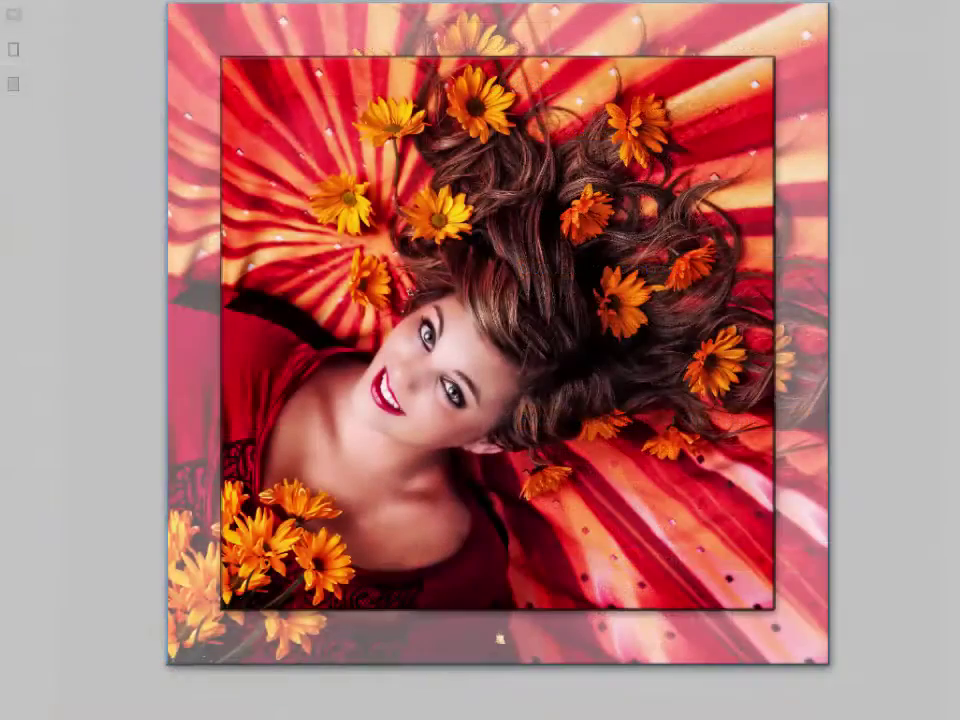
Bring up the Bay Photo website's Ordering menu on the home page.
mouse_move(456, 652)
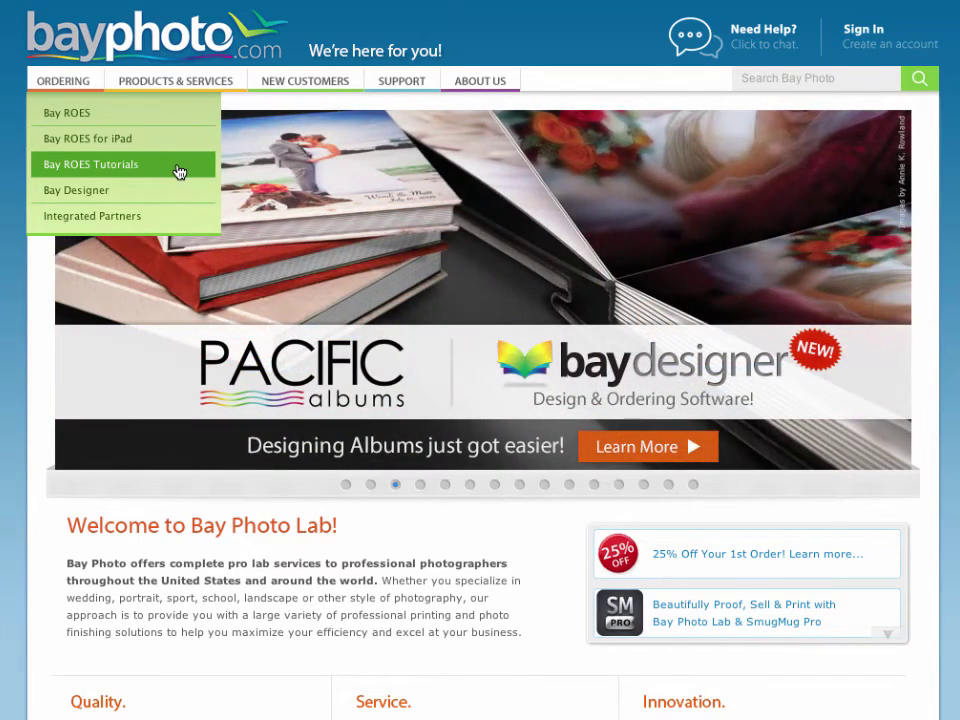
Go to the Bay ROES Tutorials page under Ordering on the Bay Photo website.
left_click(179, 172)
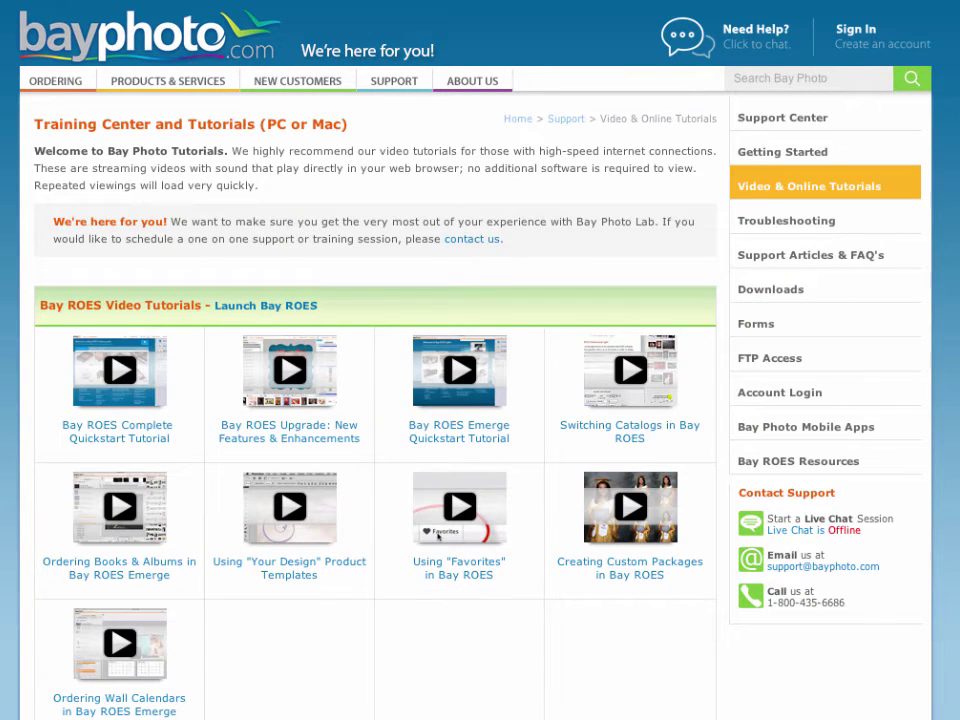